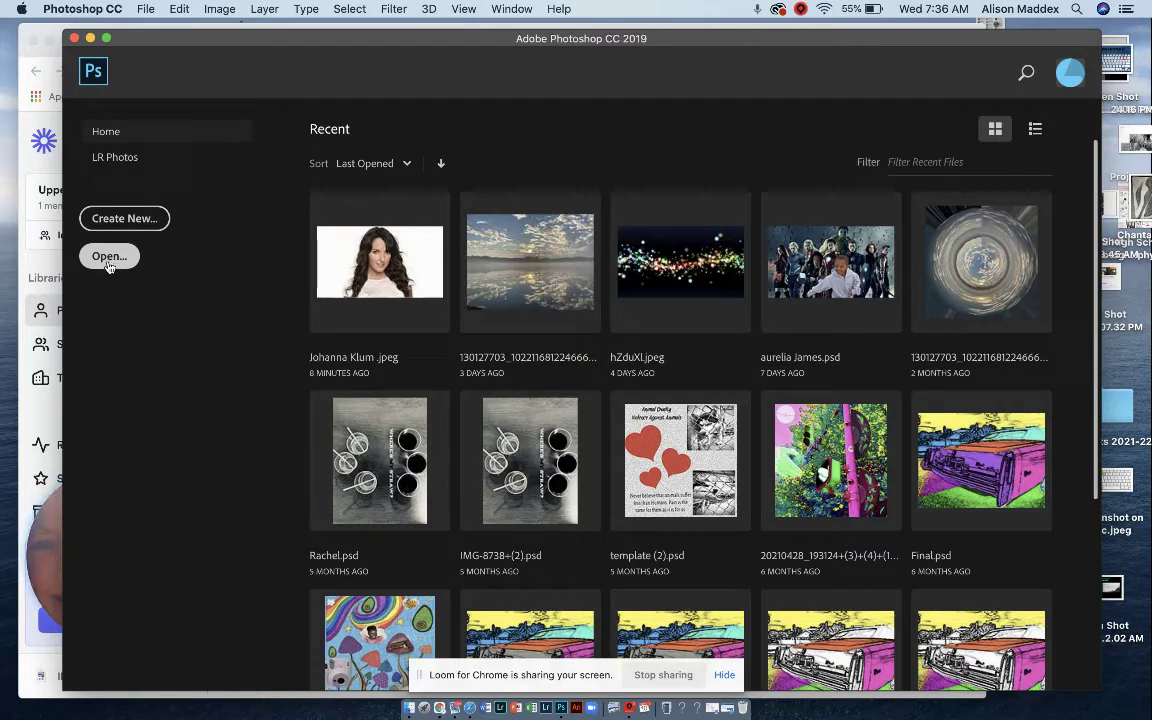
Step: Open the dark-haired woman's portrait JPEG from the Today list
left_click(111, 259)
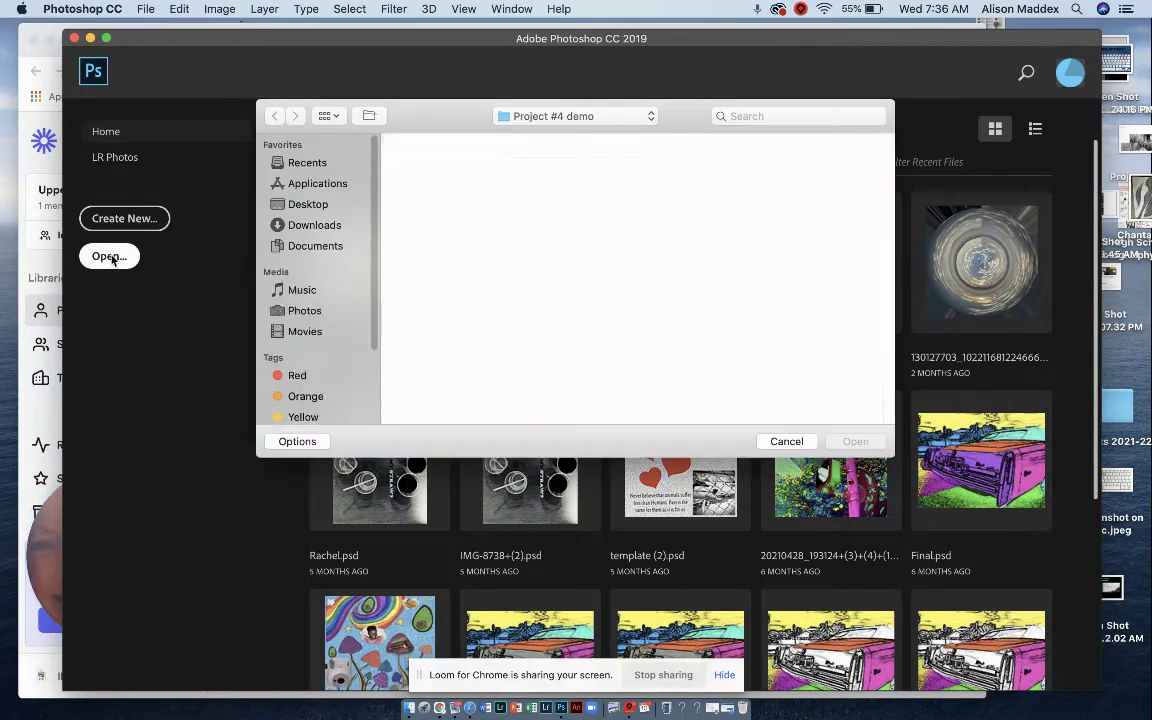
left_click(427, 200)
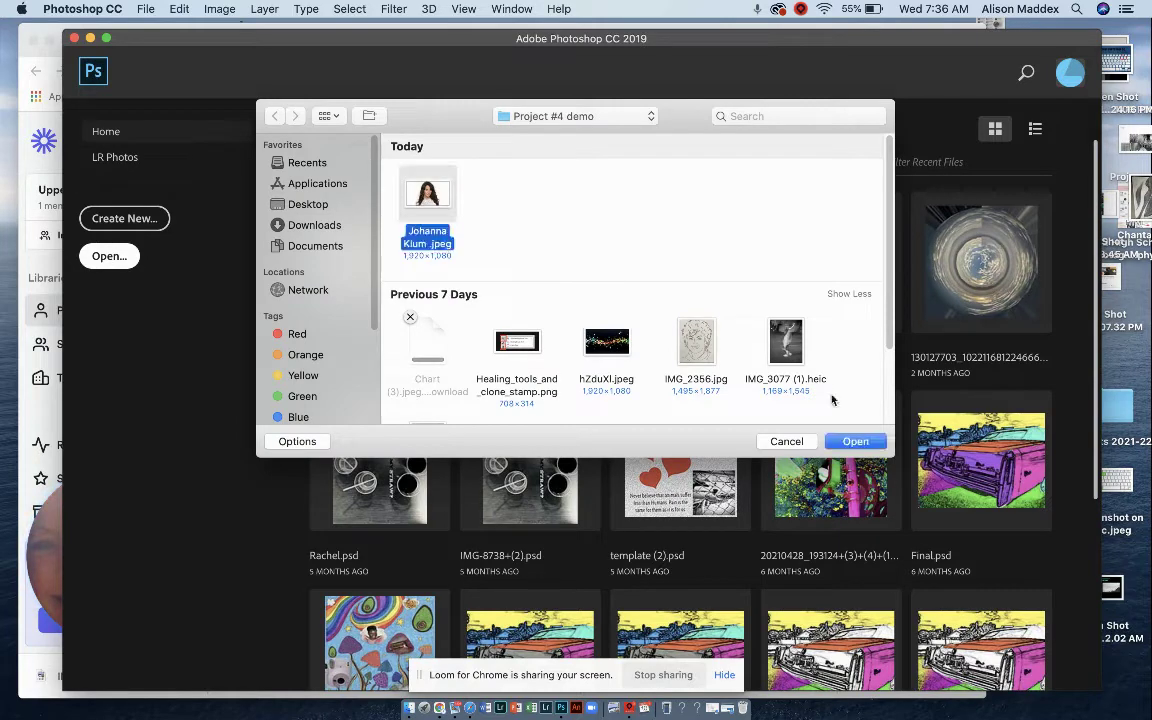
left_click(856, 441)
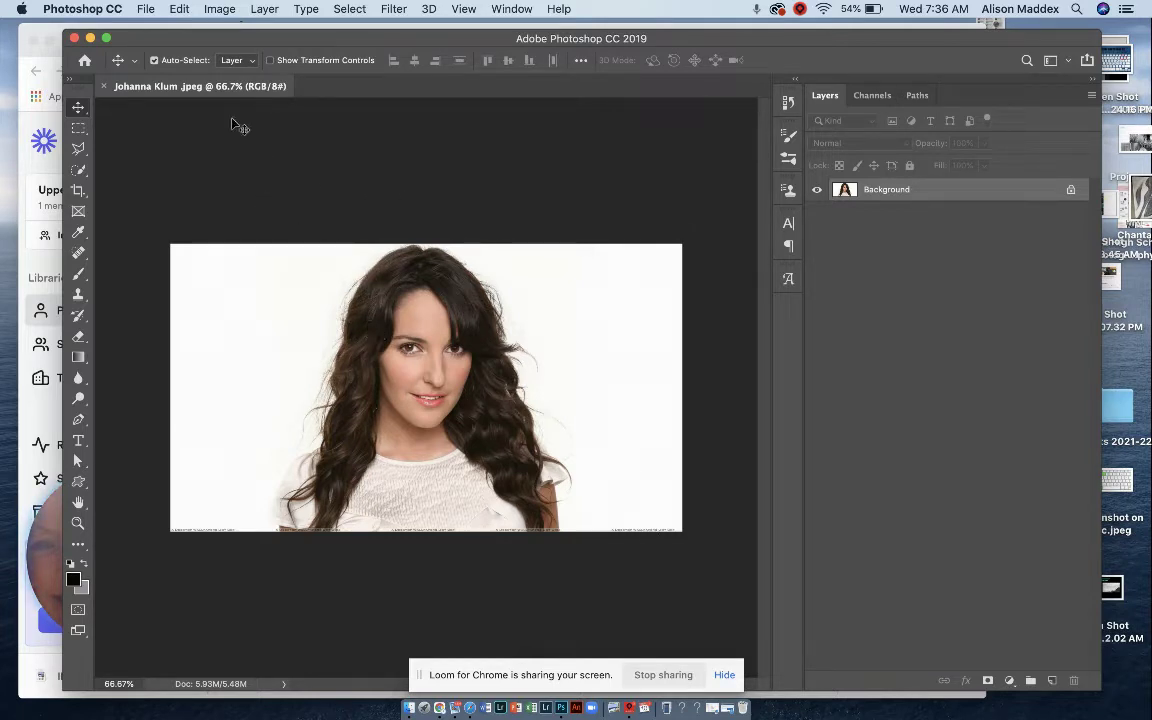
Step: Brush a Quick Selection over the woman's hair, face and left shoulder
left_click_drag(213, 43, 200, 42)
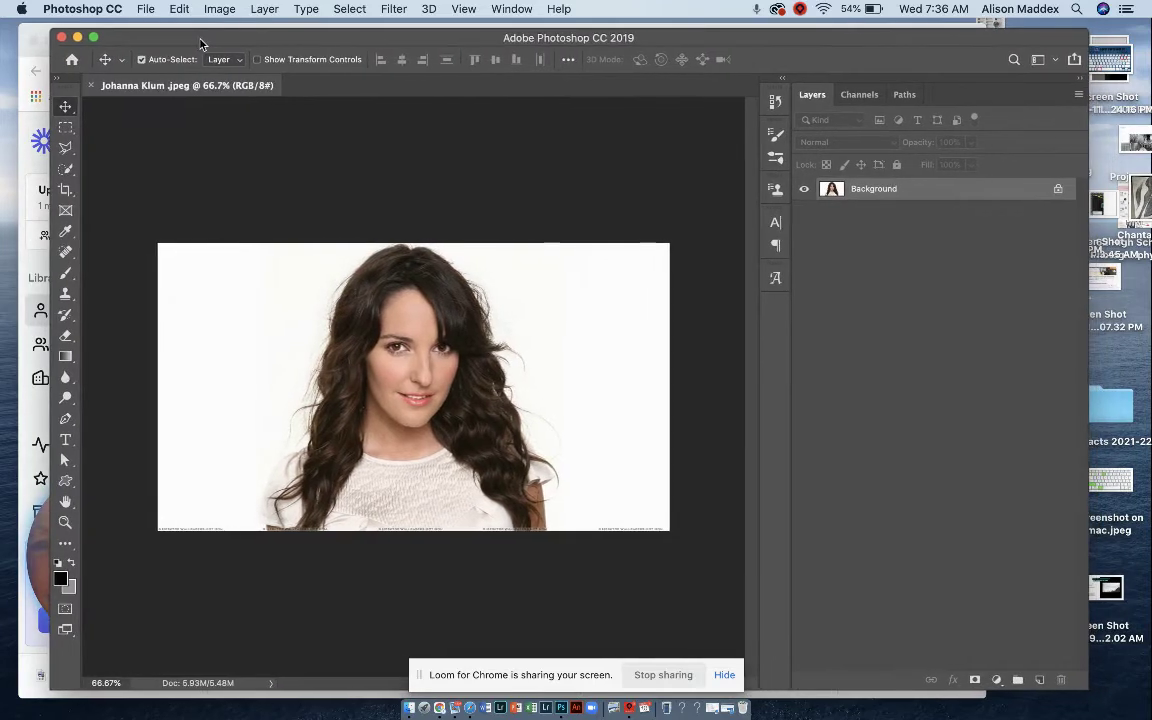
left_click(65, 175)
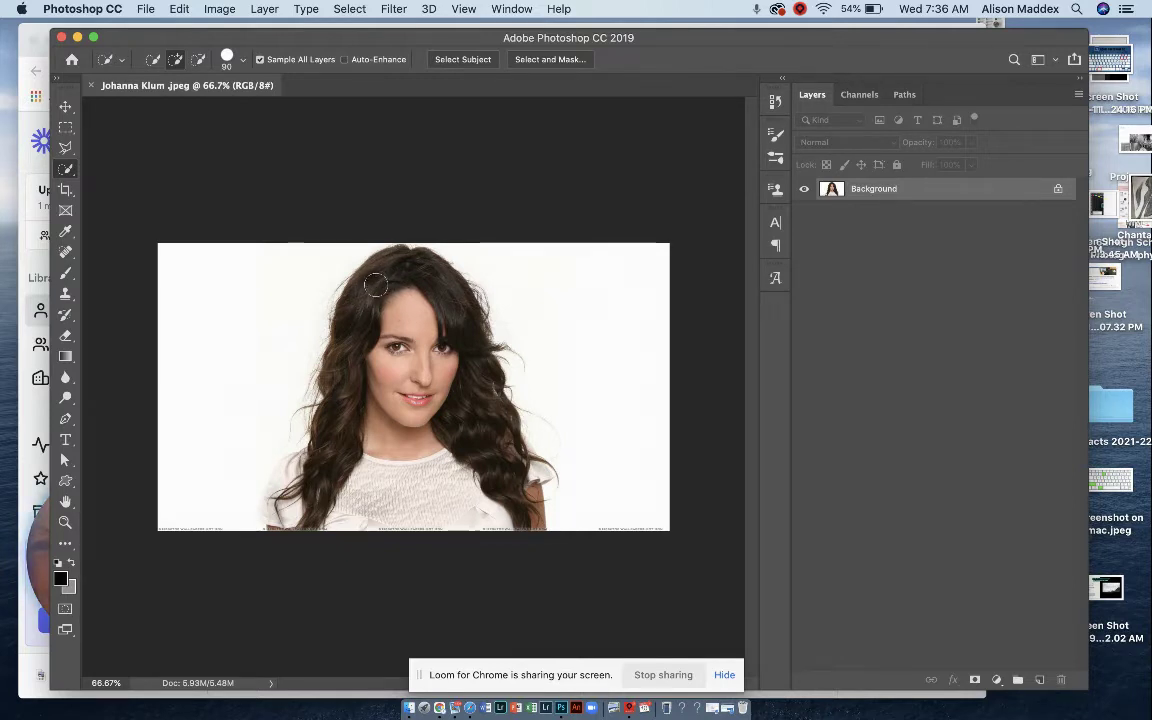
mouse_move(345, 262)
left_mouse_down()
mouse_move(392, 262)
mouse_move(428, 290)
mouse_move(458, 383)
mouse_move(418, 378)
mouse_move(277, 466)
mouse_move(478, 404)
left_mouse_up()
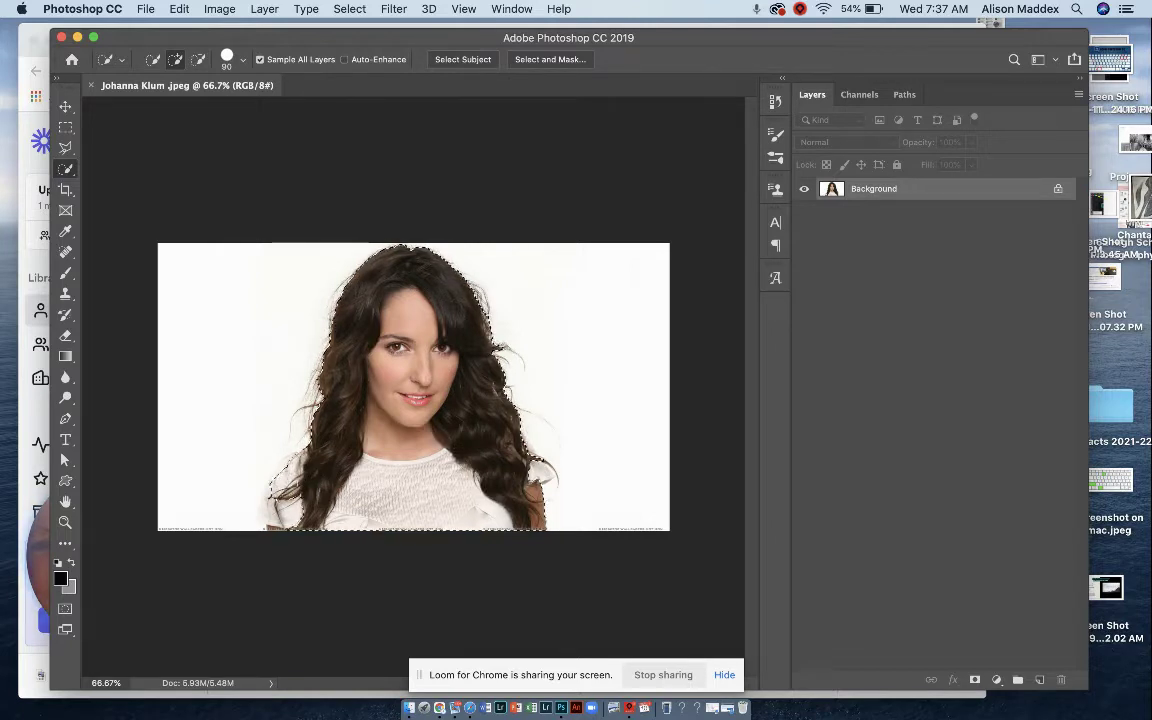
left_click(285, 478)
left_click(268, 495)
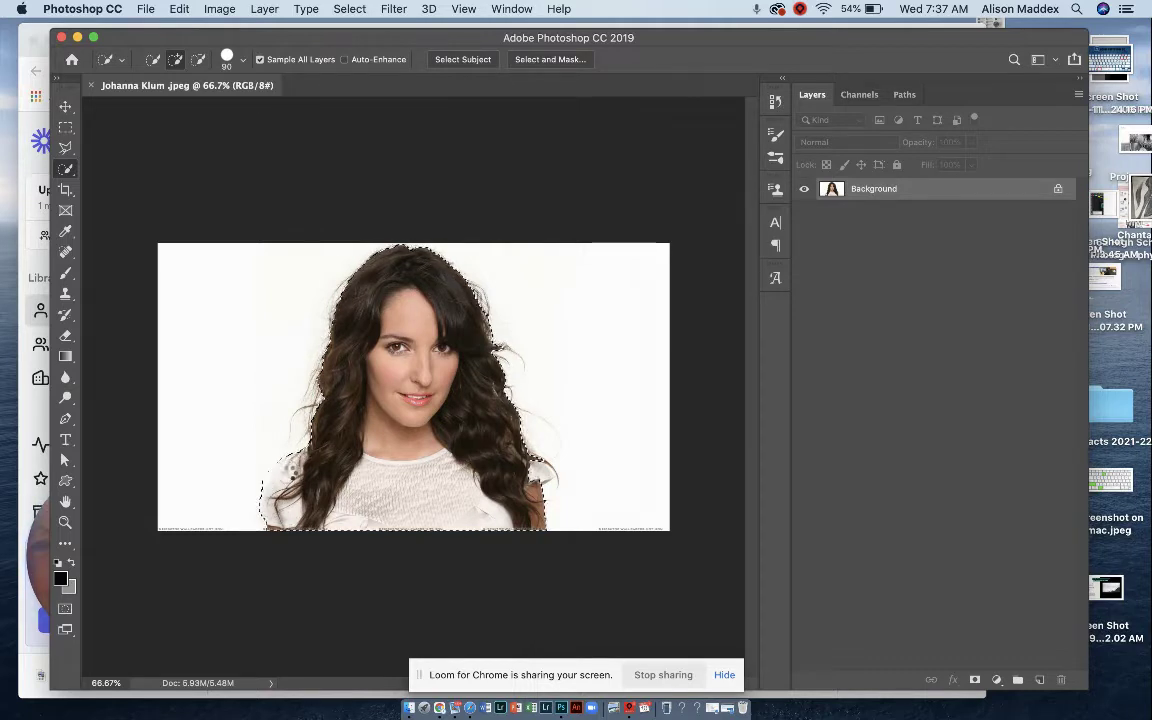
Step: Back in Add mode, add the missing lower-left hair edge to the selection
left_click(199, 60)
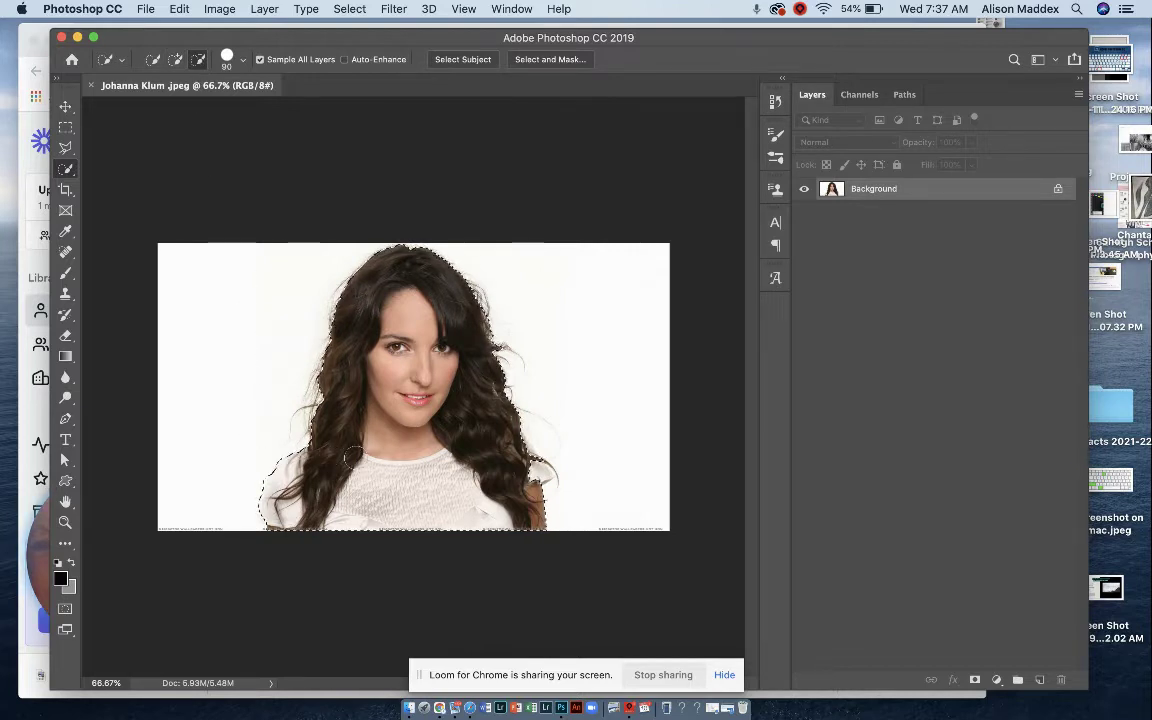
left_click(175, 60)
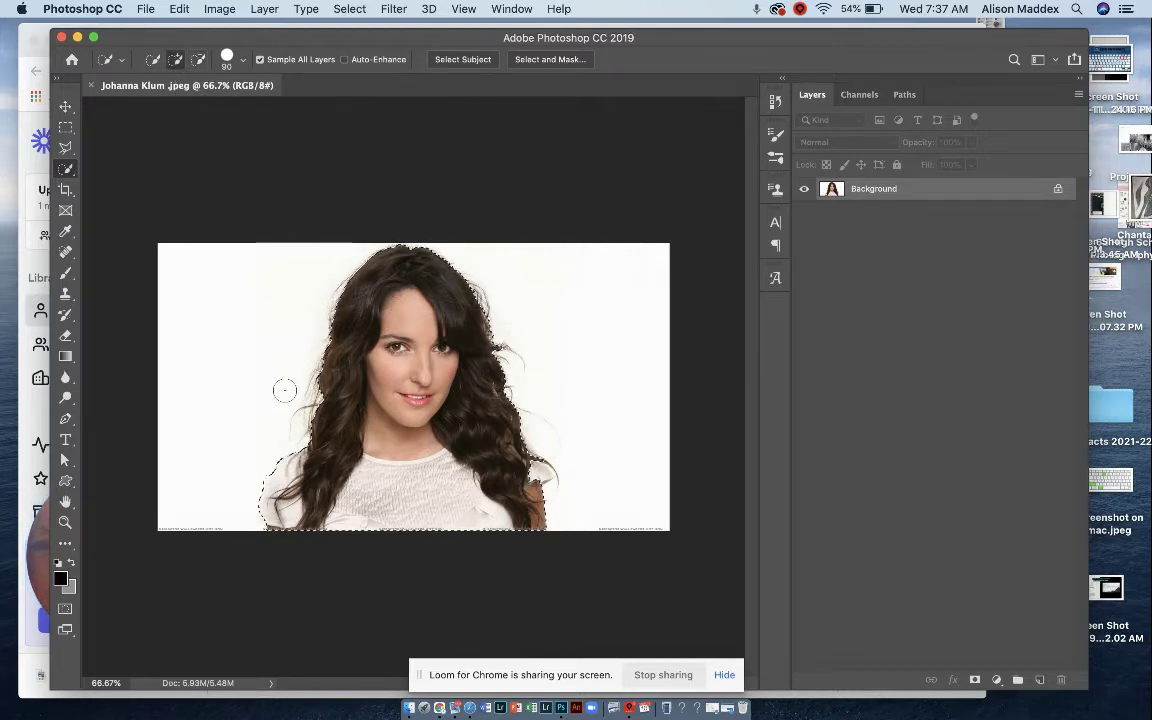
left_click(283, 468)
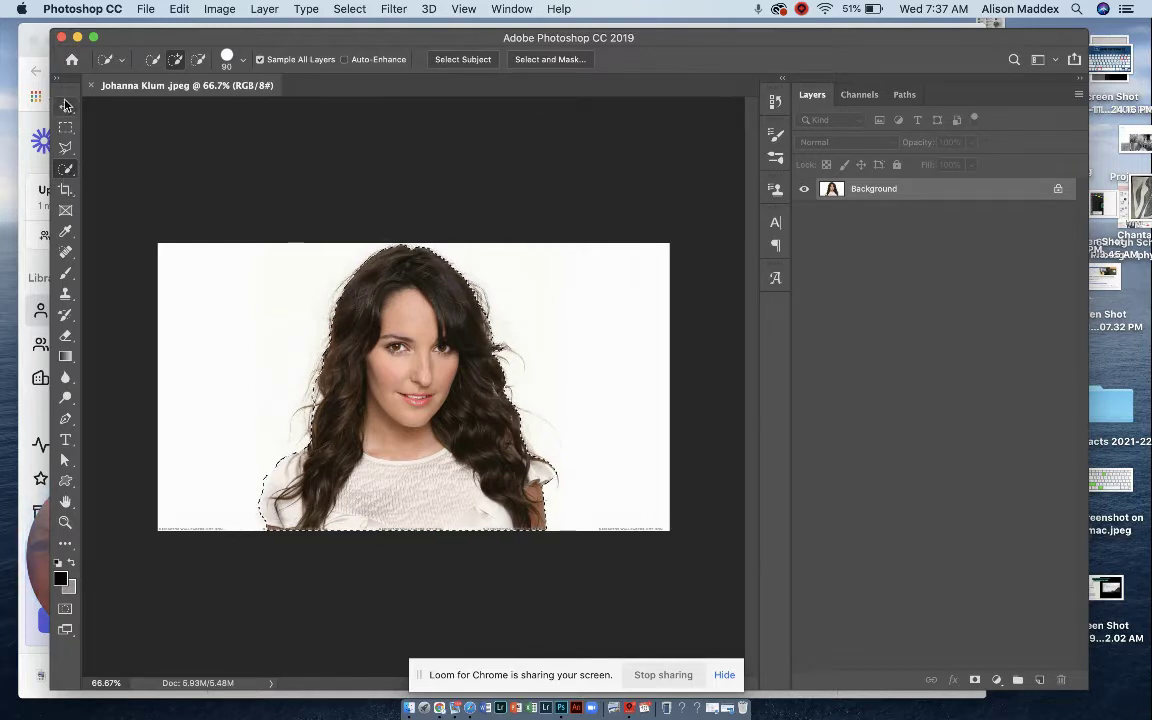
Step: Open Select and Mask and preview the woman On Black at 100% opacity
left_click(545, 62)
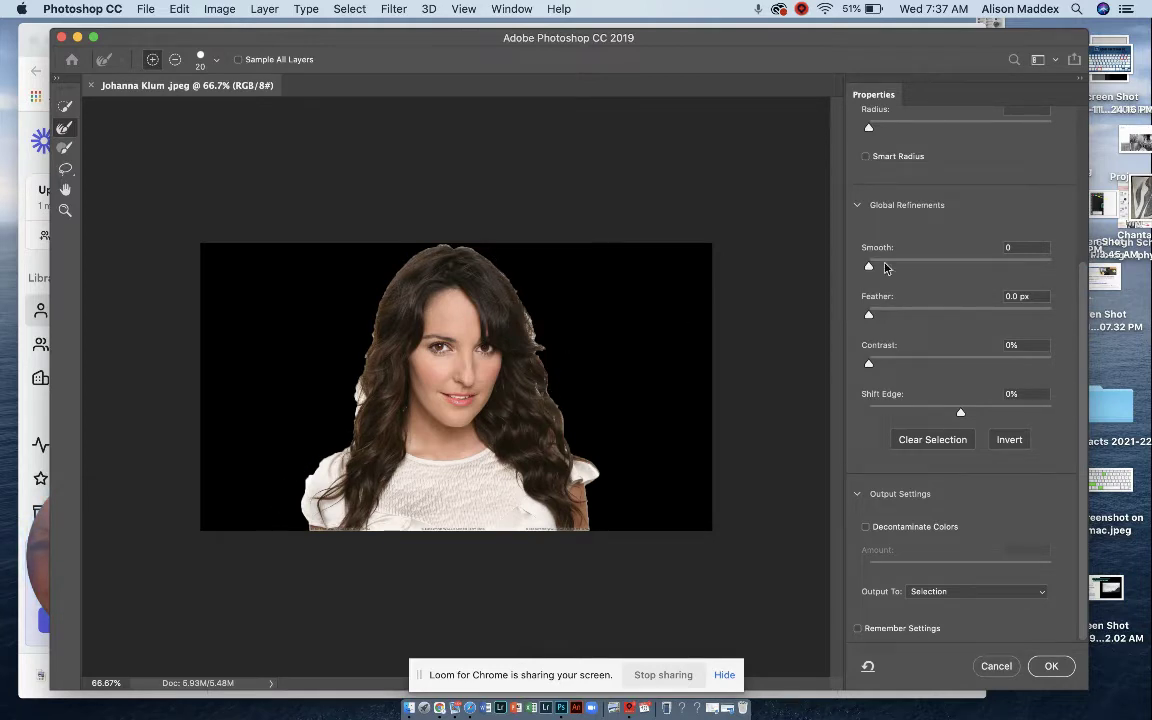
scroll(972, 280, "up", 5)
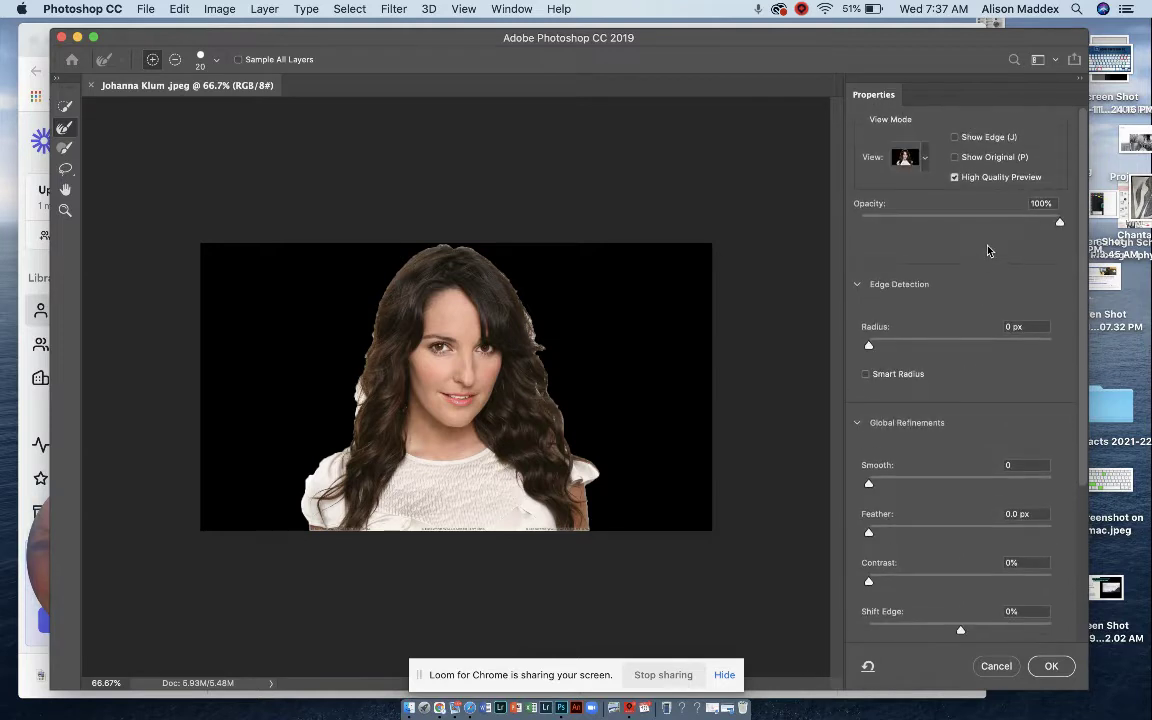
left_click(925, 163)
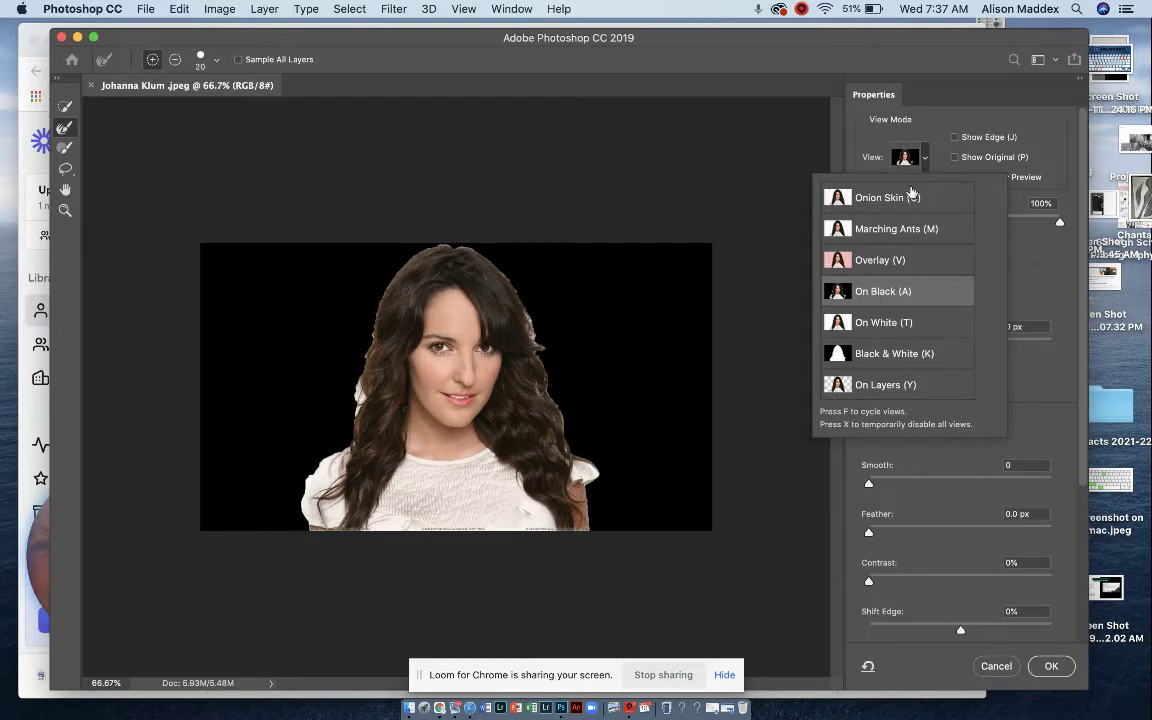
key("Escape")
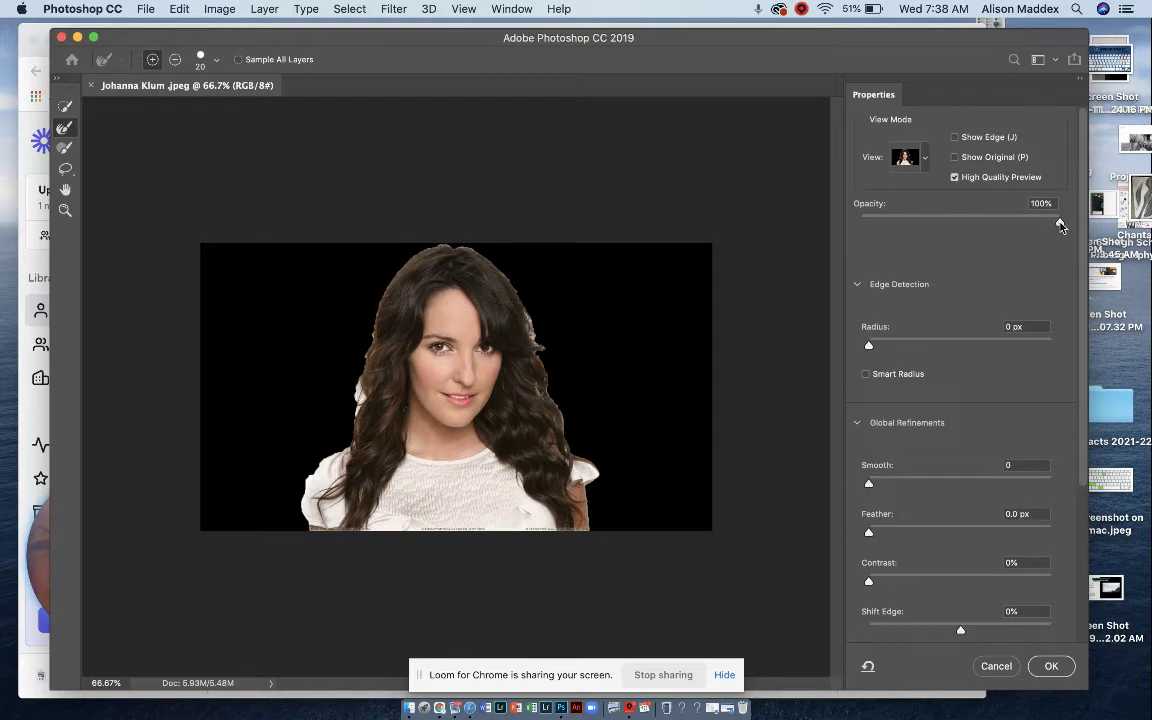
mouse_move(1056, 228)
left_mouse_down()
mouse_move(949, 228)
mouse_move(1062, 225)
left_mouse_up()
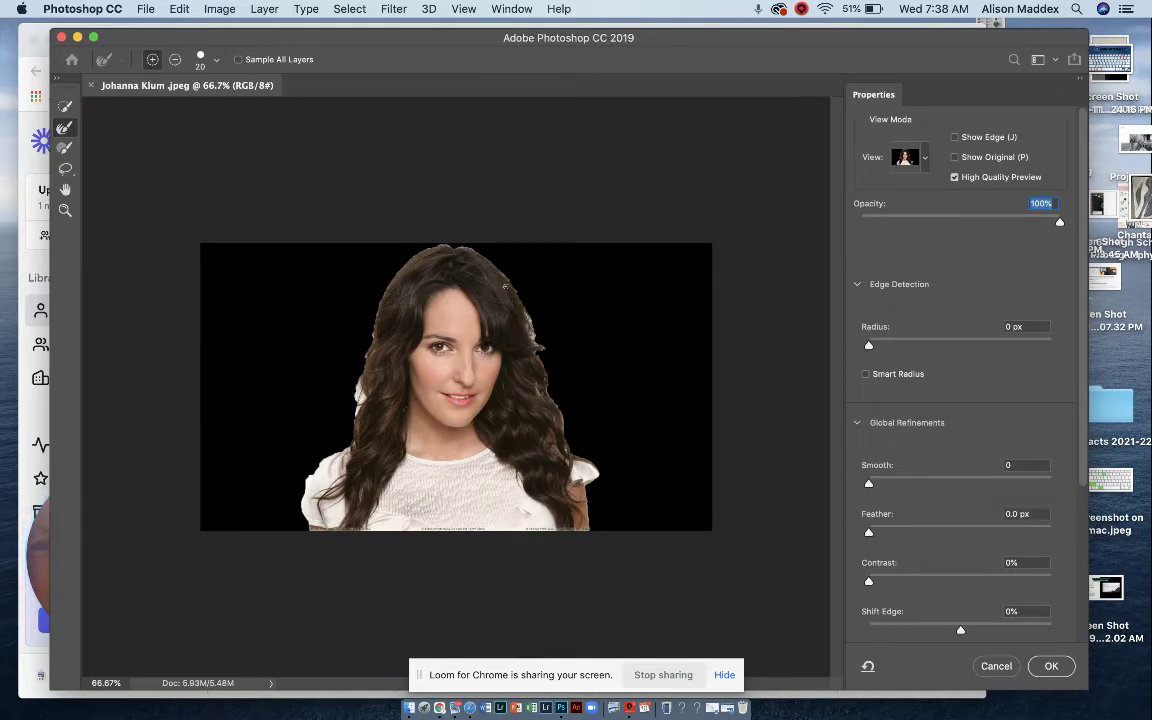
Step: Zoom to 200% and refine the right hair edge with the Refine Edge Brush
key("bracketright")
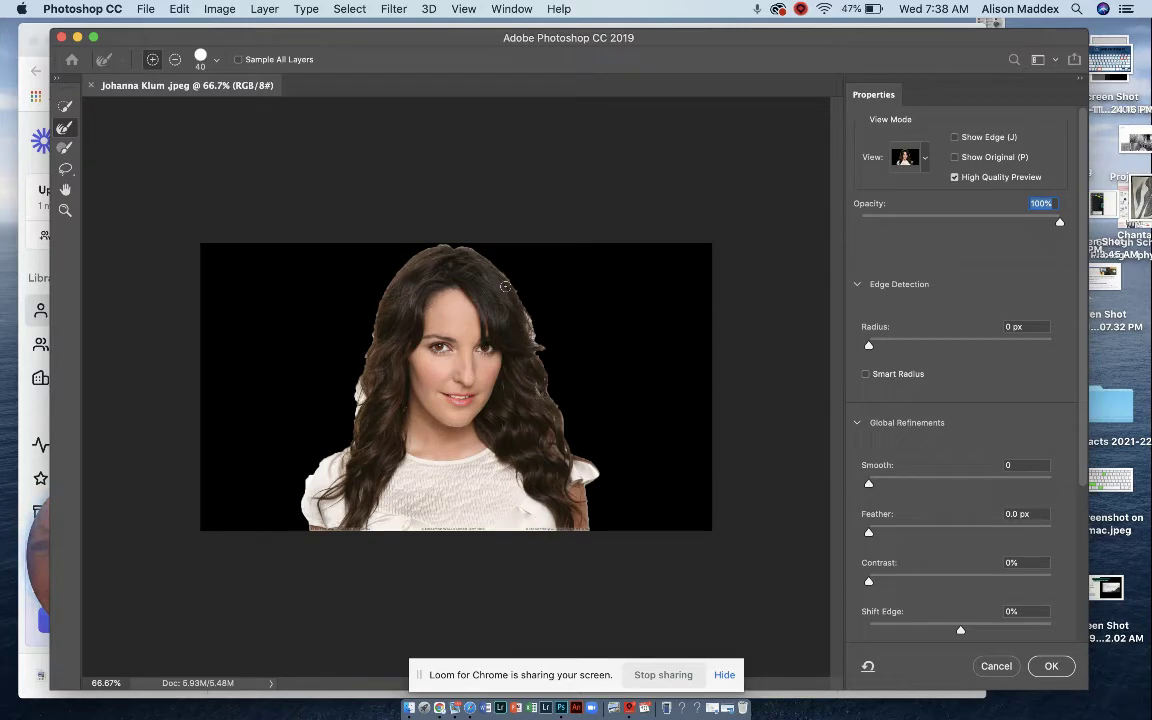
key("super+1")
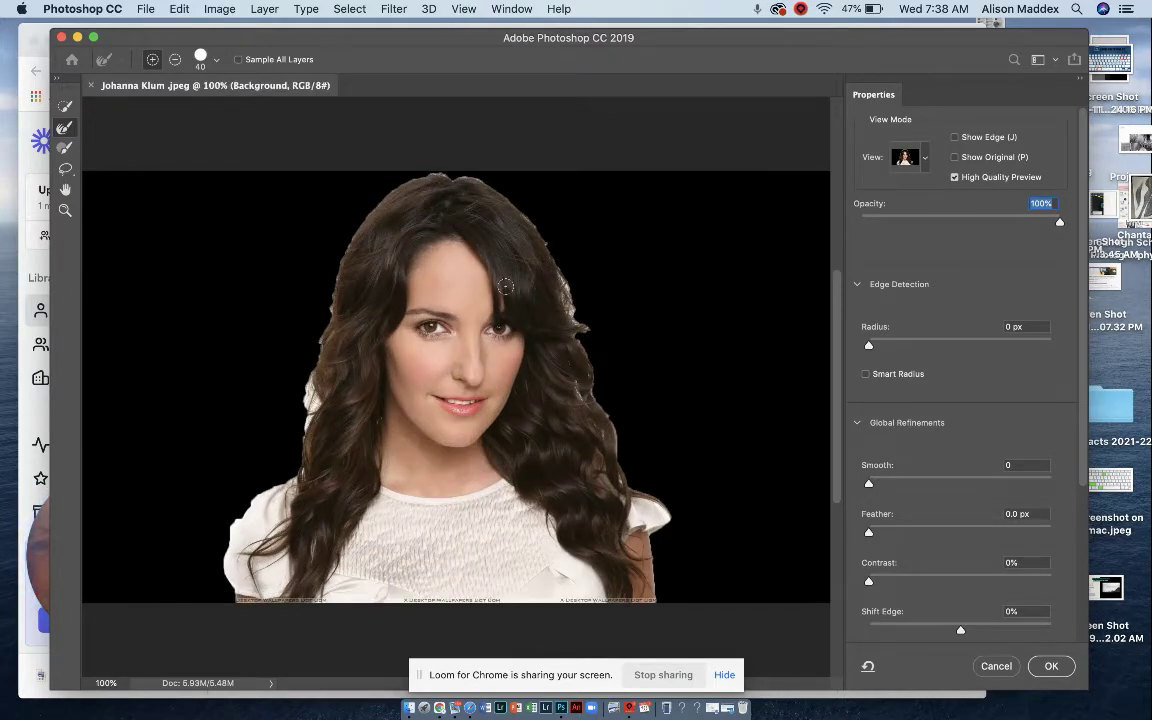
key("super+equal")
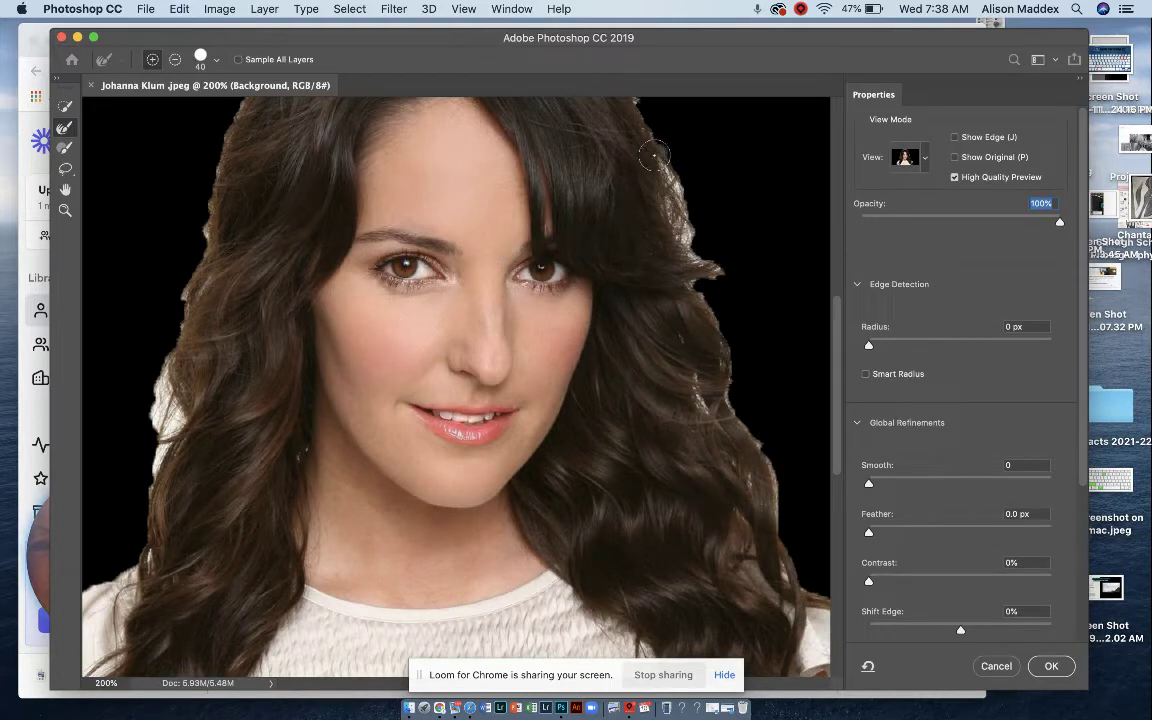
mouse_move(658, 176)
left_mouse_down()
mouse_move(687, 264)
mouse_move(707, 271)
mouse_move(689, 304)
mouse_move(717, 365)
mouse_move(717, 401)
mouse_move(690, 339)
mouse_move(707, 415)
left_mouse_up()
key("bracketleft")
key("bracketleft")
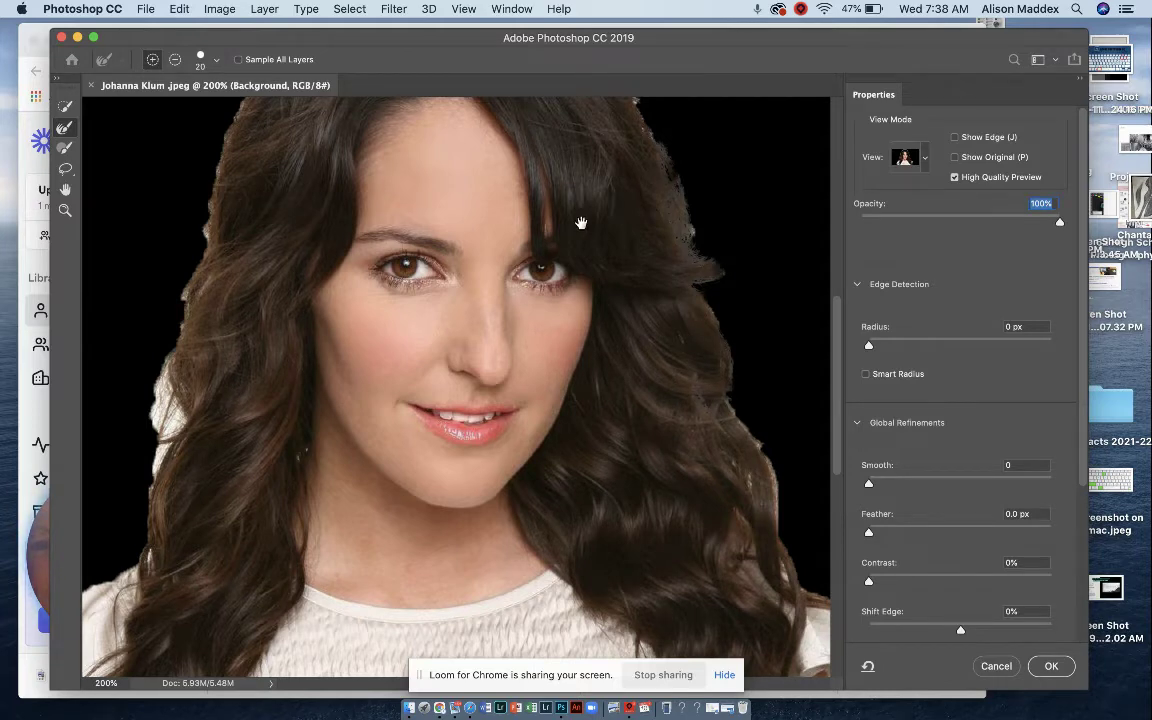
left_click_drag(584, 180, 570, 391)
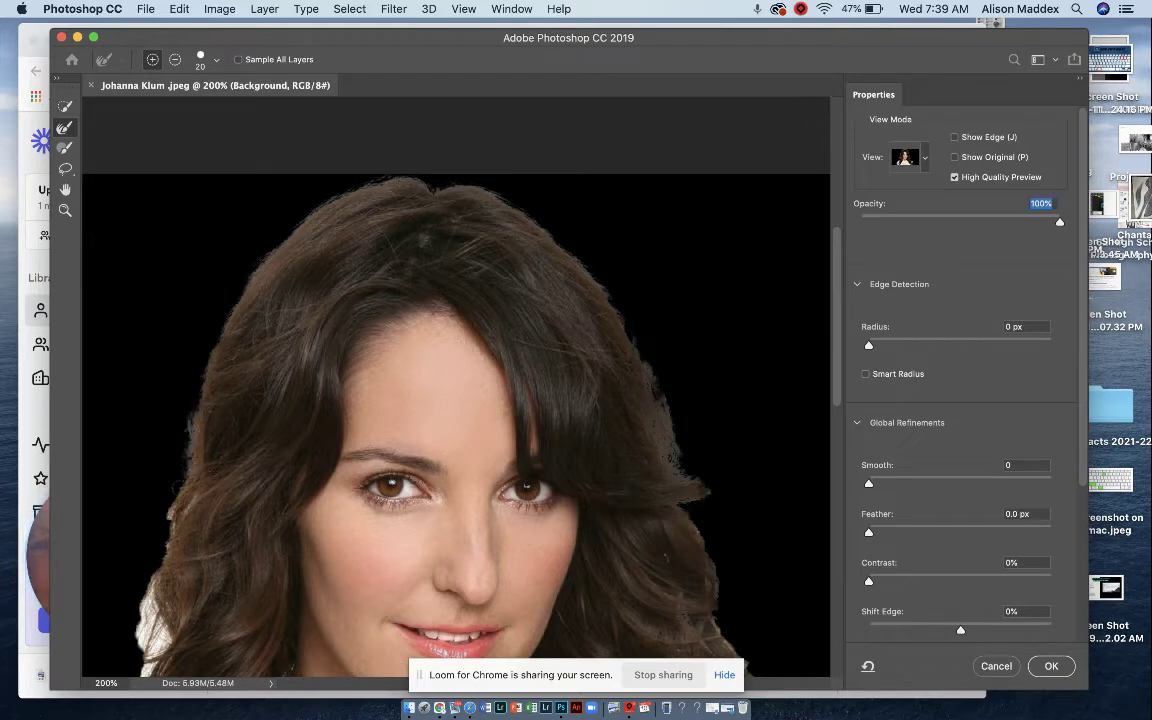
Step: Recover hair along the left and right edges, then fit the whole portrait in view
left_click_drag(270, 404, 429, 198)
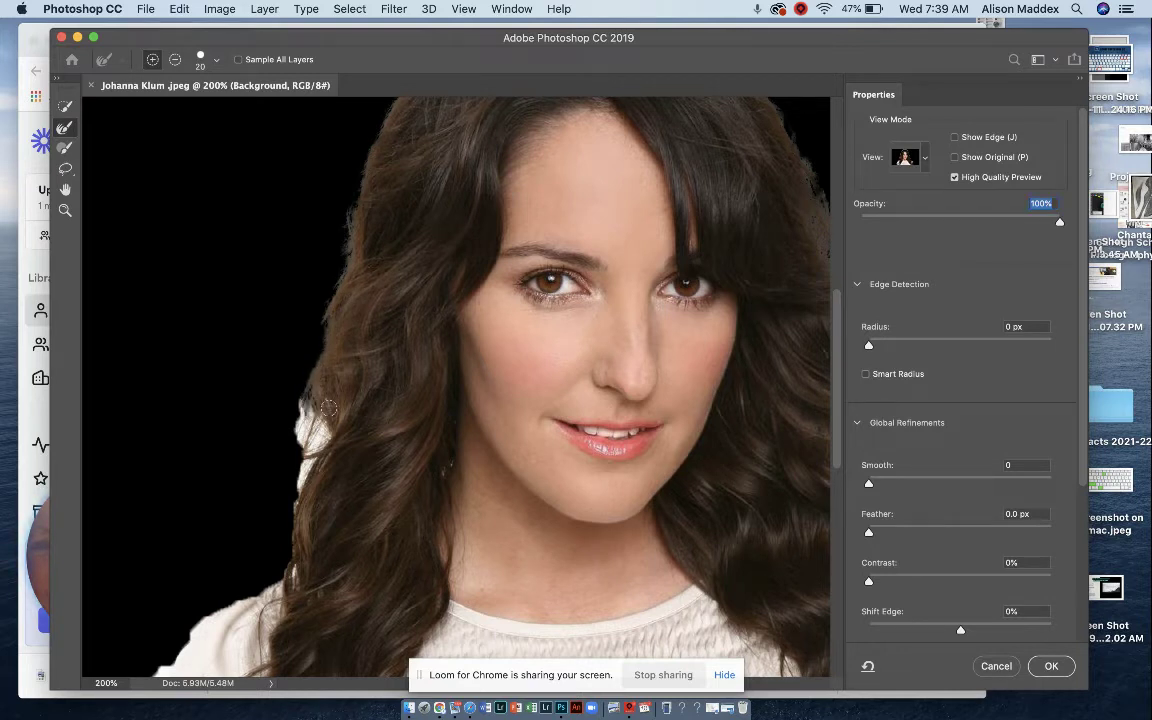
key("bracketright")
mouse_move(278, 368)
left_mouse_down()
mouse_move(285, 392)
mouse_move(270, 390)
mouse_move(268, 440)
left_mouse_up()
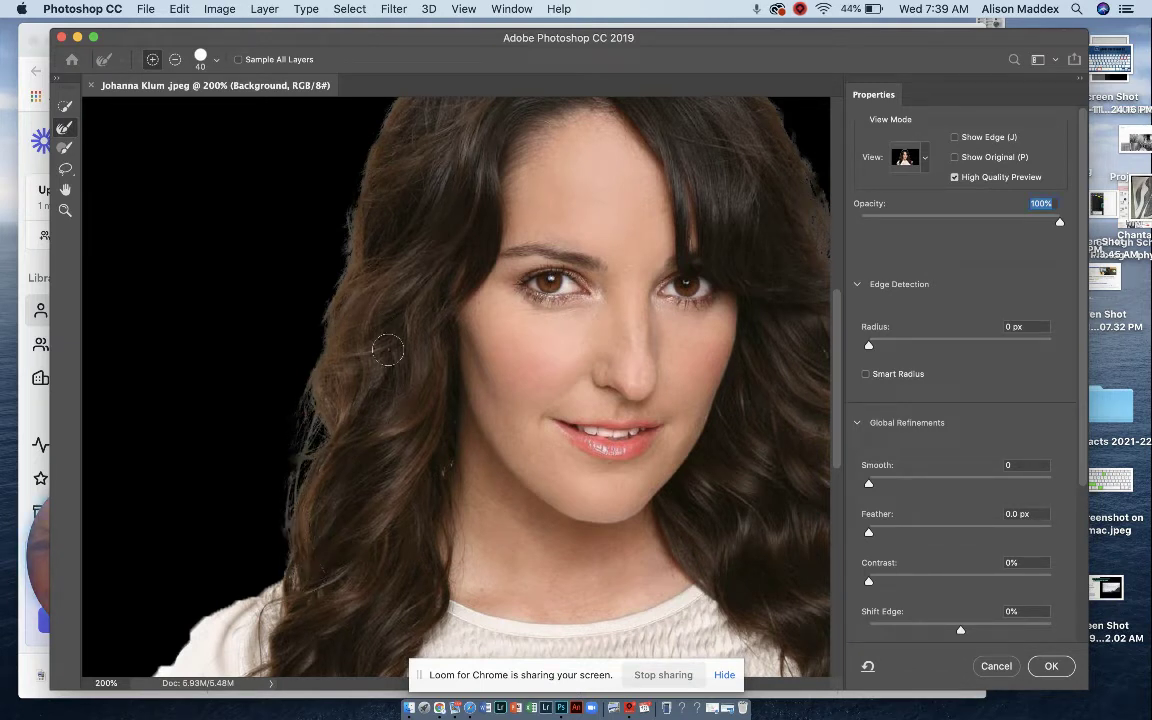
key("bracketleft")
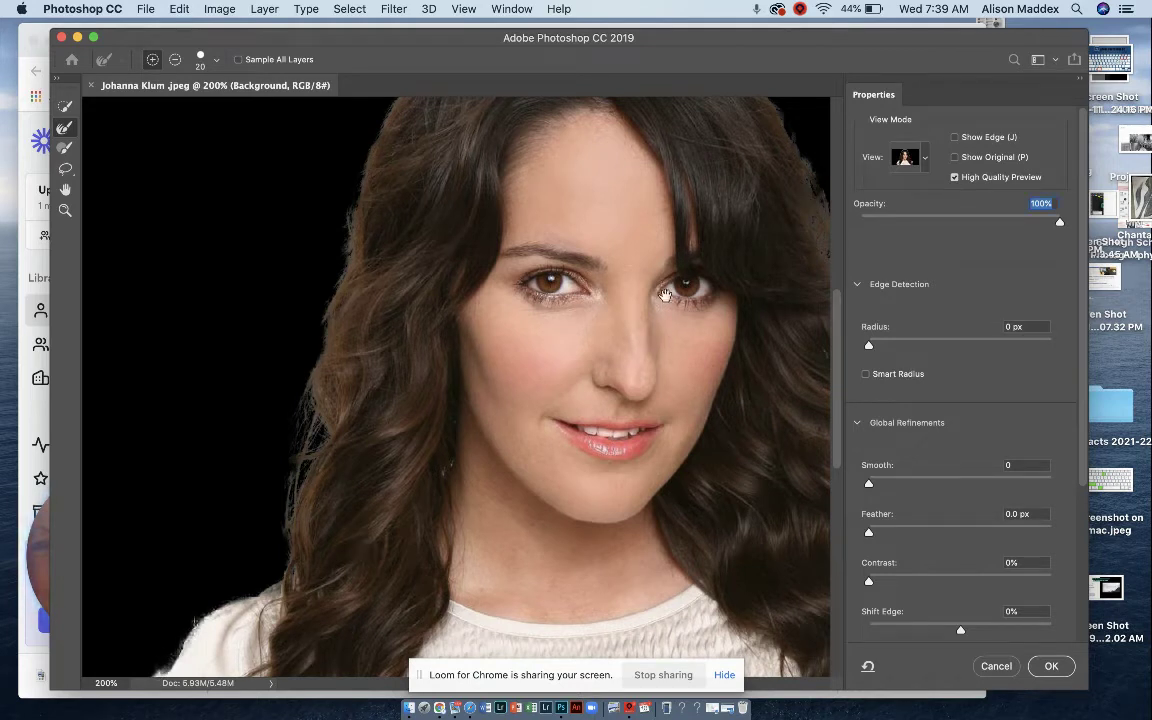
left_click_drag(665, 244, 554, 216)
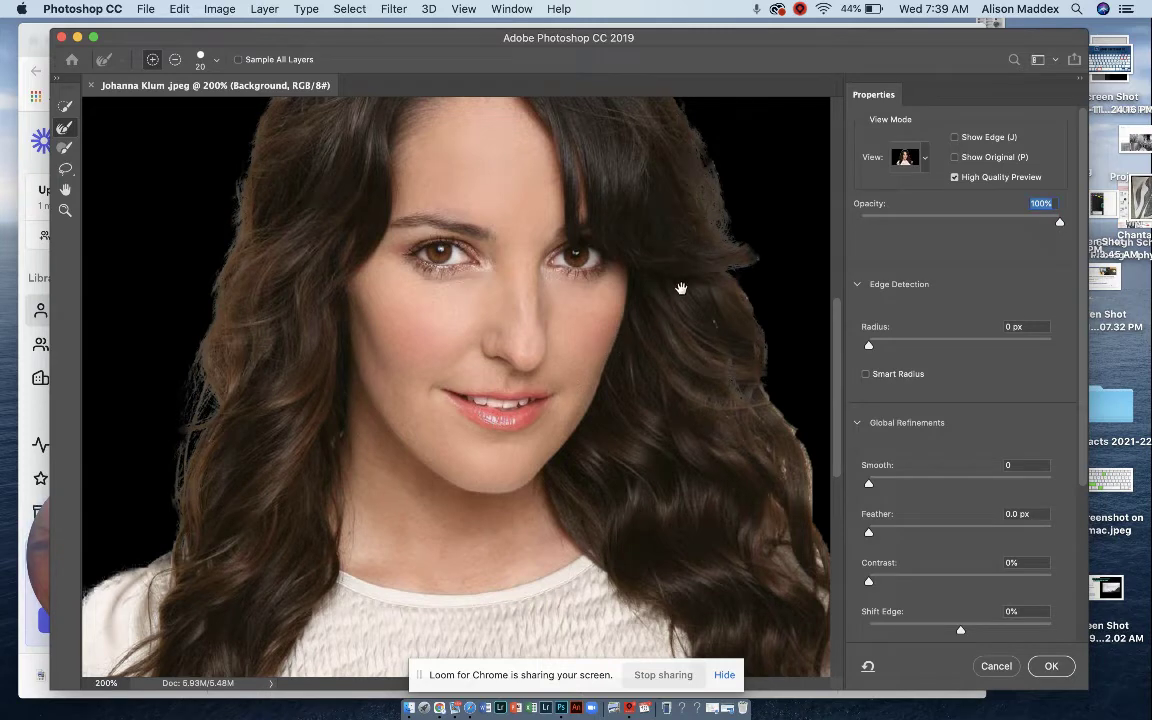
left_click_drag(681, 288, 483, 301)
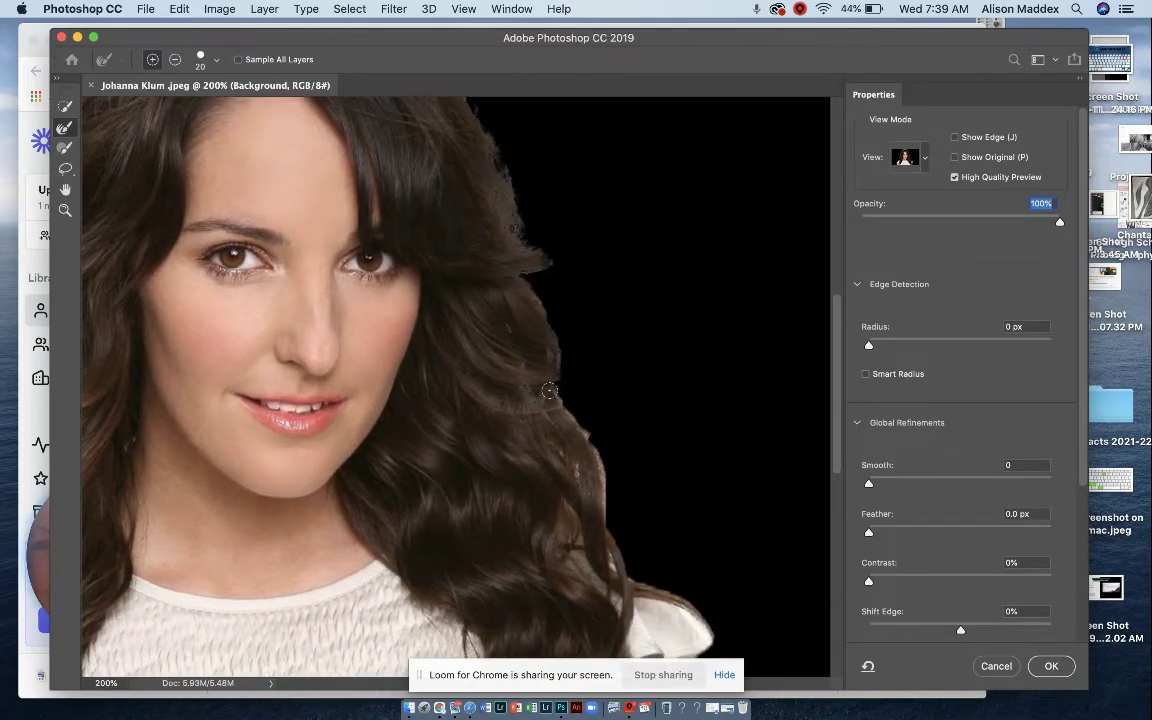
mouse_move(586, 437)
left_mouse_down()
mouse_move(610, 568)
mouse_move(600, 550)
left_mouse_up()
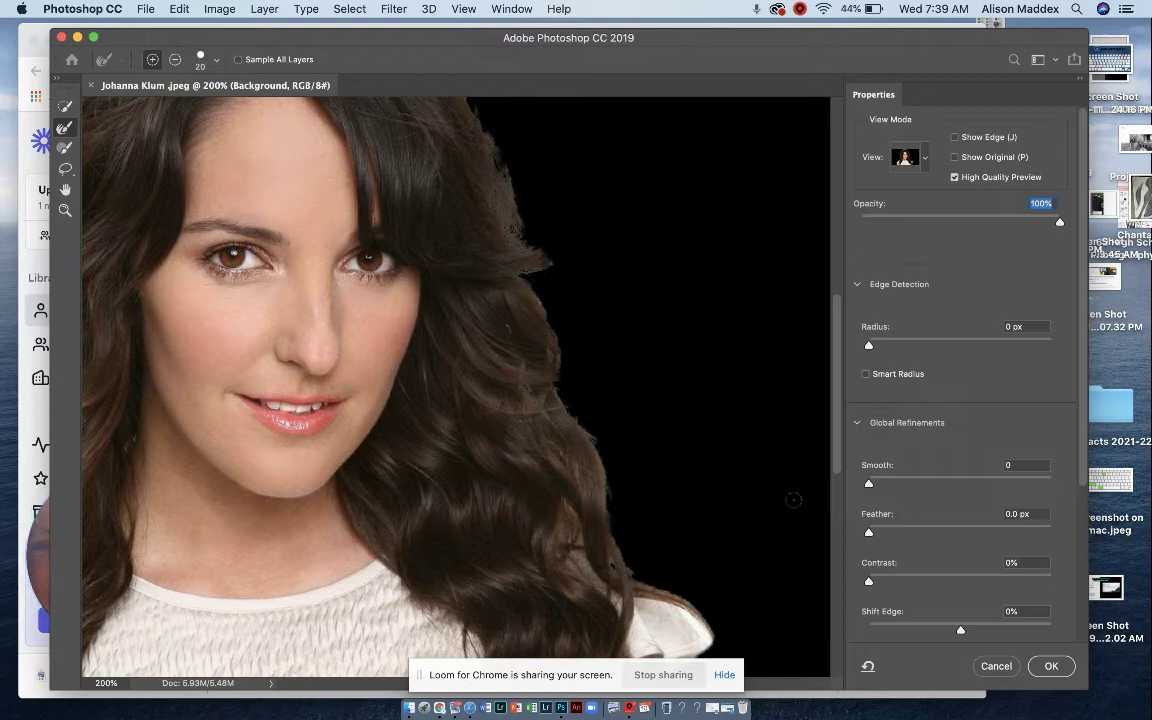
key("super+0")
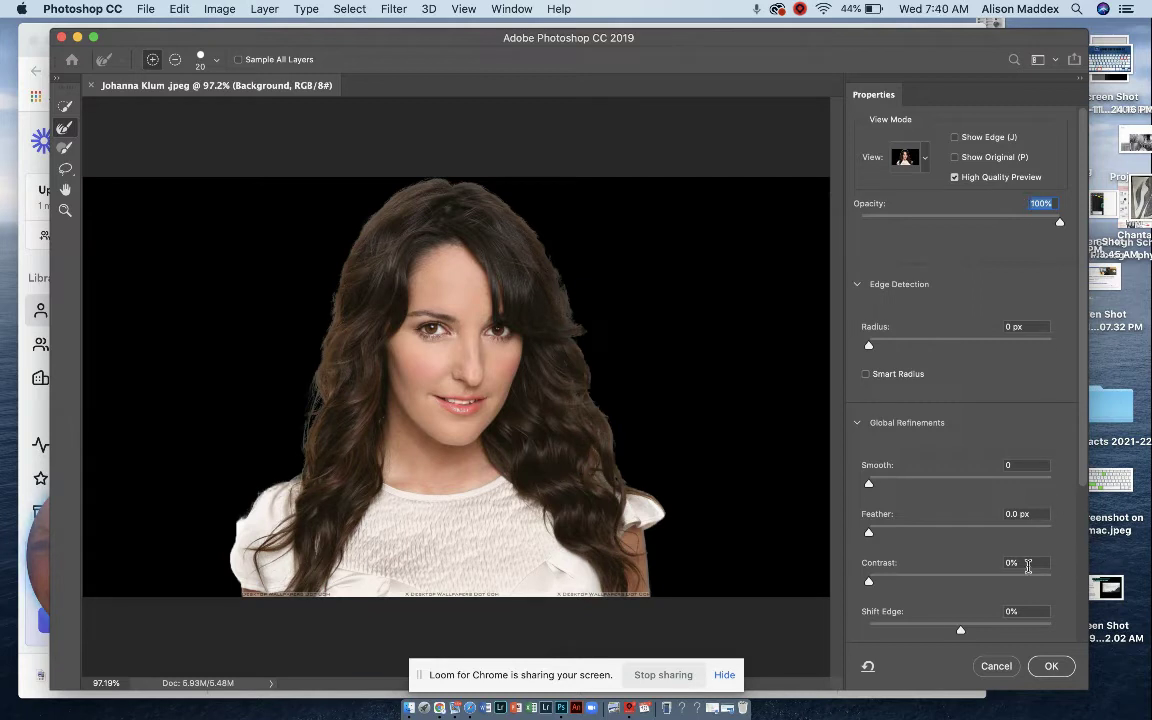
Step: Output the refined selection to a New Layer with Layer Mask and apply it
scroll(1017, 604, "down", 5)
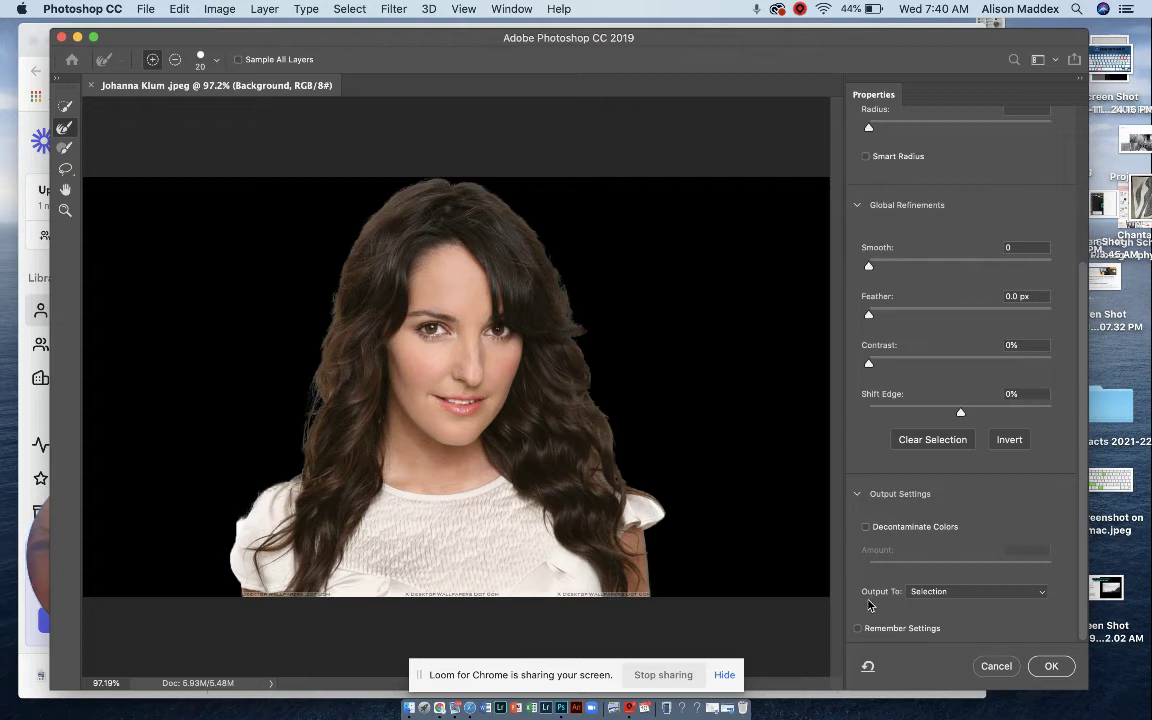
left_click(952, 592)
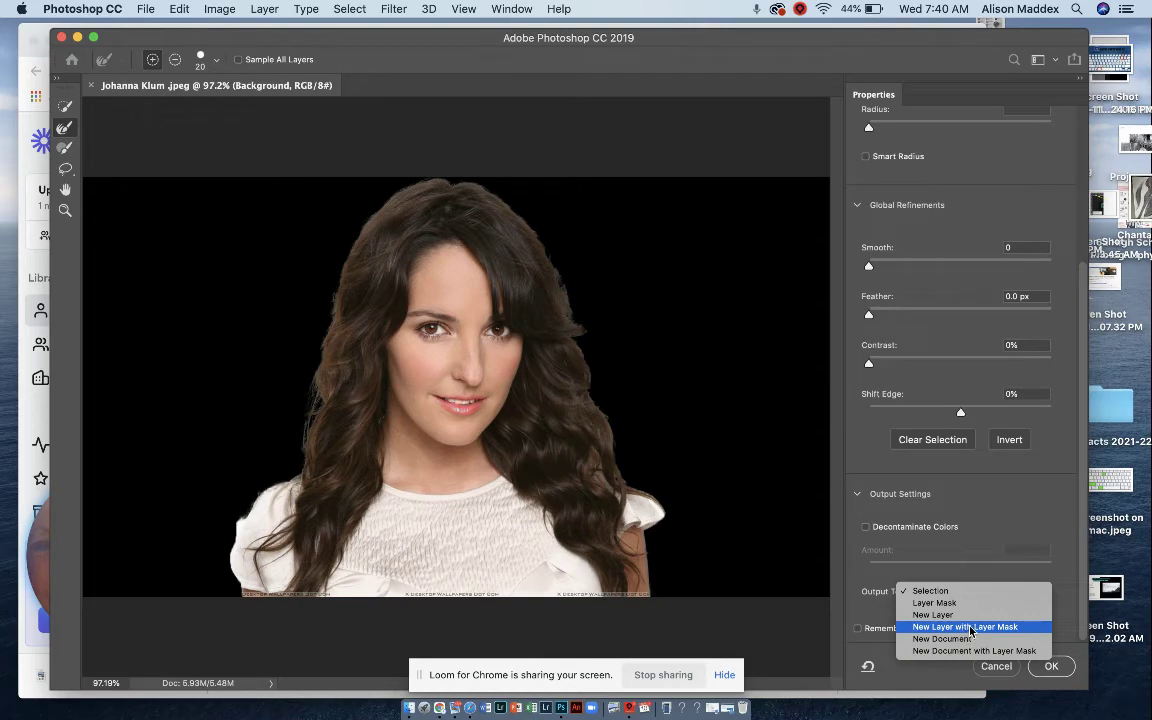
left_click(970, 628)
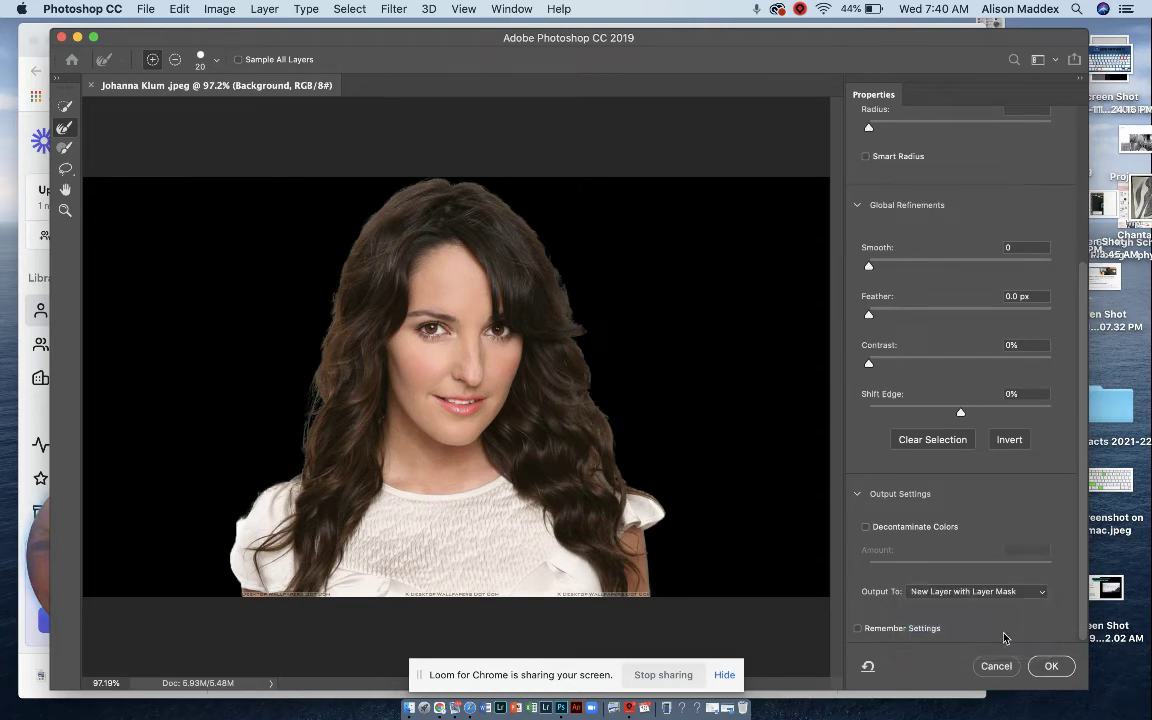
left_click(1050, 668)
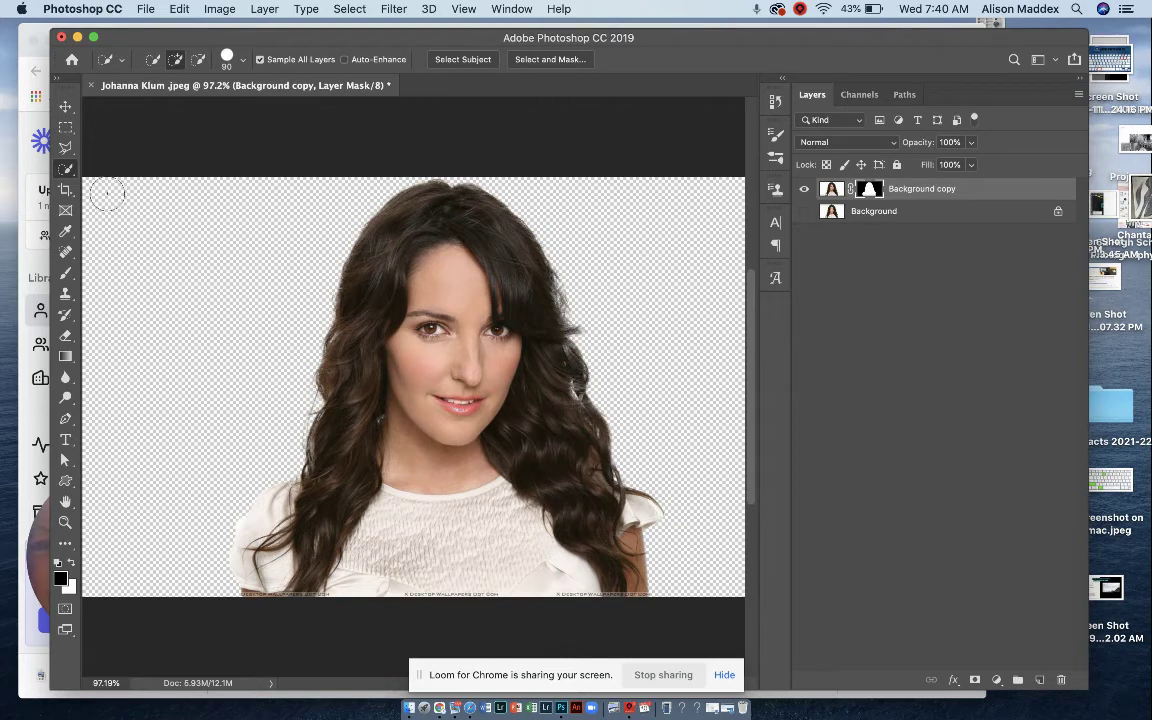
Step: Shift the masked Background copy layer slightly with the Move tool
left_click(66, 108)
mouse_move(416, 308)
left_mouse_down()
mouse_move(296, 300)
mouse_move(345, 285)
mouse_move(420, 295)
mouse_move(487, 322)
mouse_move(426, 288)
mouse_move(421, 317)
mouse_move(439, 314)
mouse_move(421, 322)
left_mouse_up()
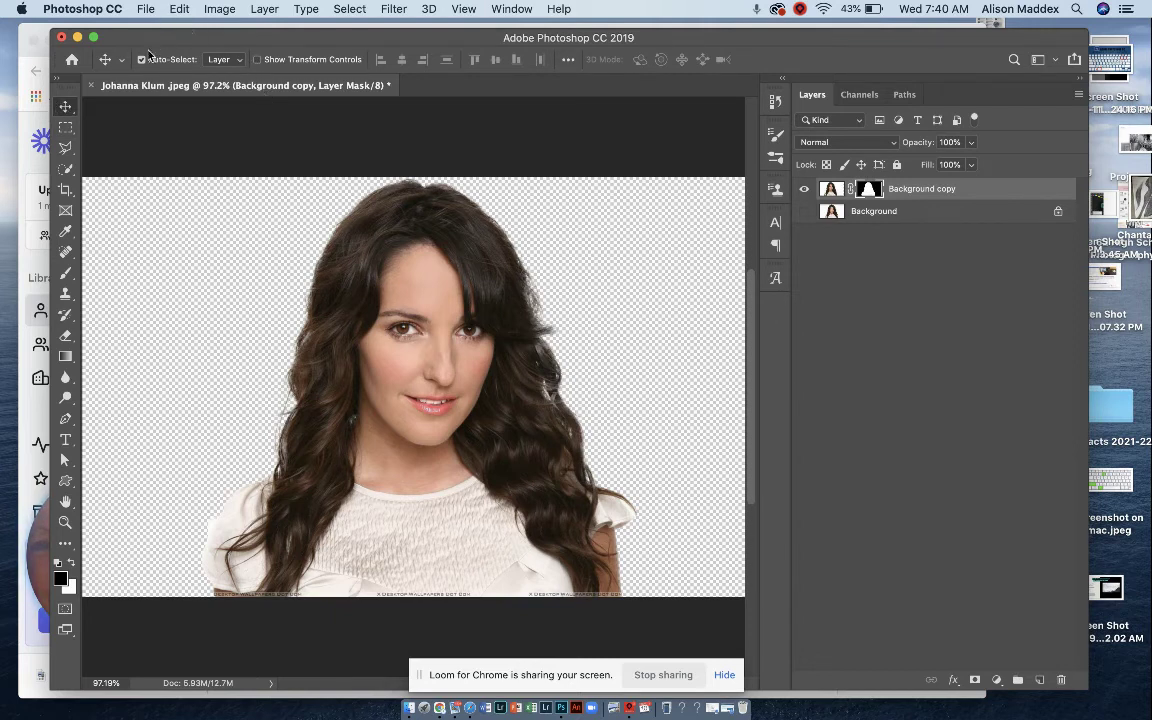
left_click(179, 9)
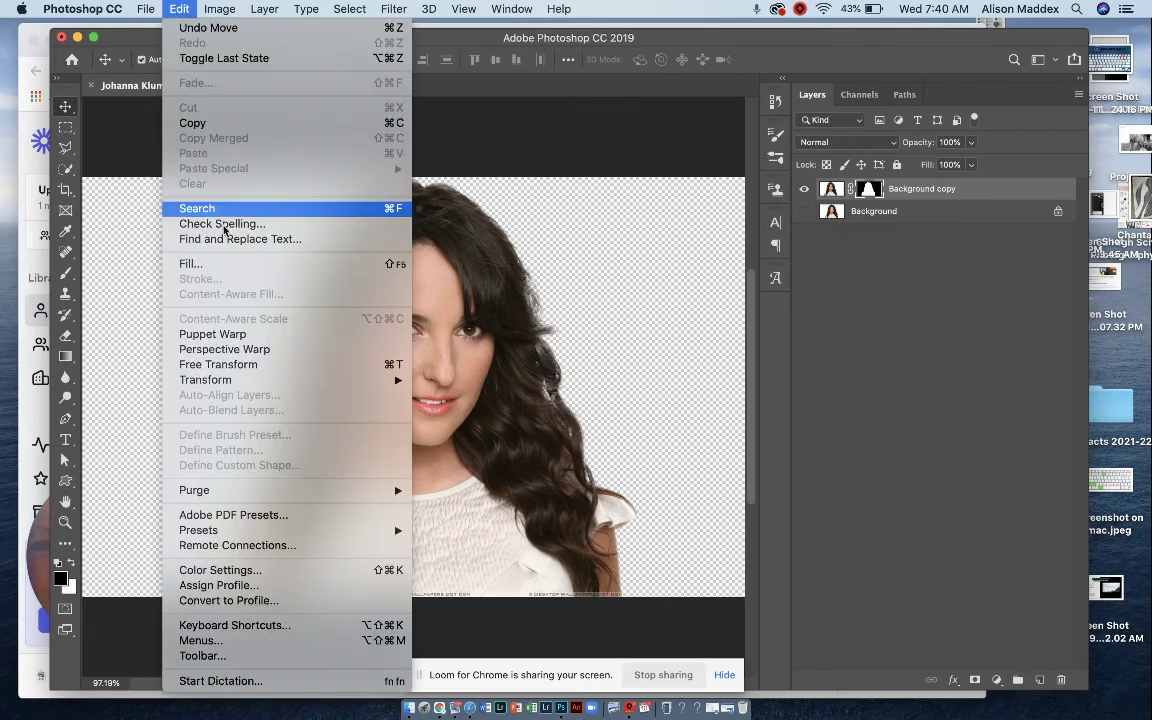
Step: Free Transform the portrait down to about 62%, reposition it, and commit
left_click(232, 366)
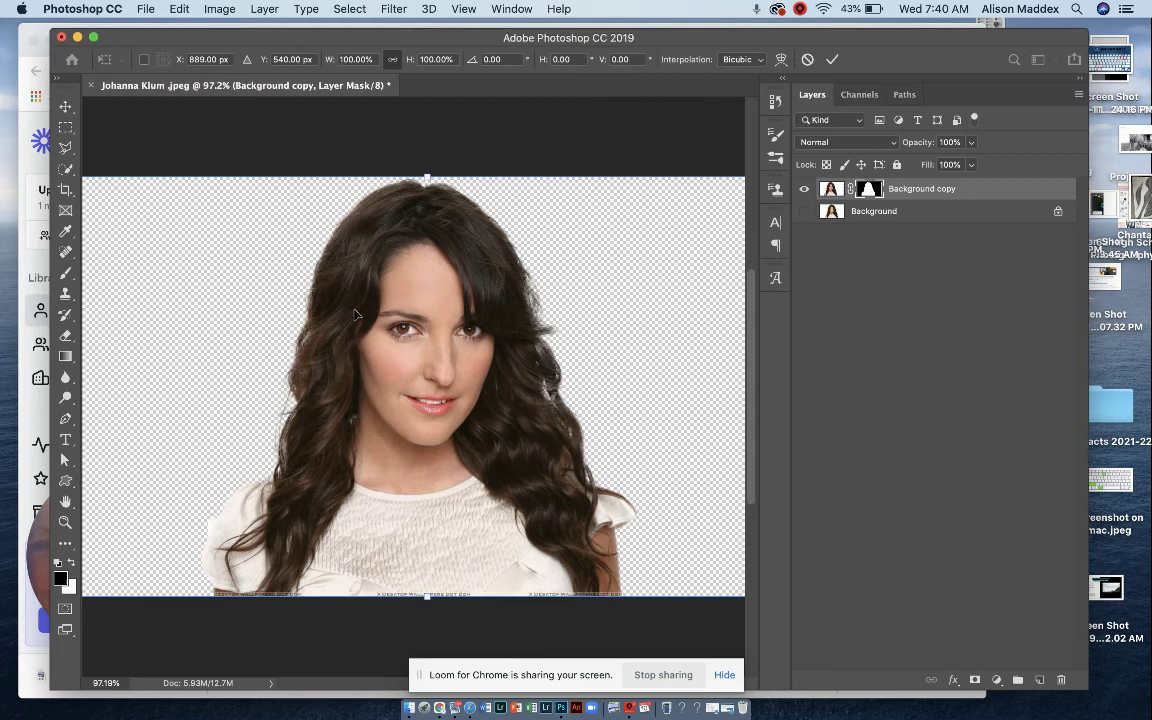
key("super+minus")
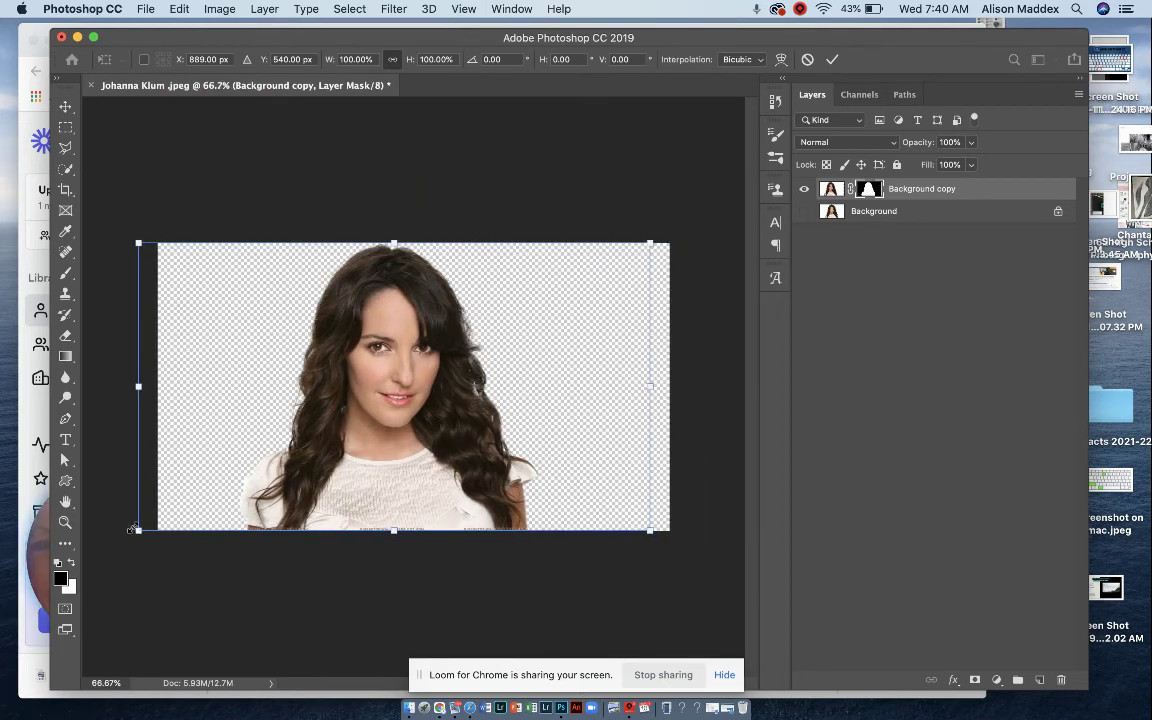
left_click_drag(139, 530, 367, 402)
left_click_drag(479, 381, 320, 419)
left_click_drag(487, 440, 595, 498)
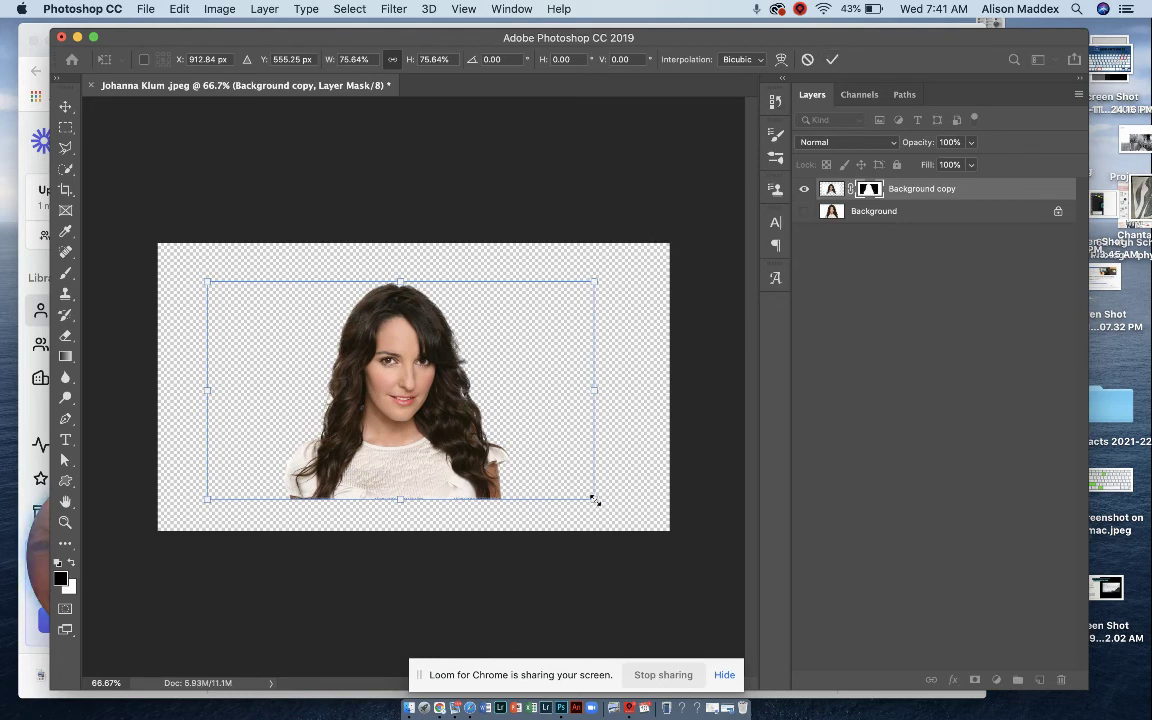
left_click_drag(594, 499, 528, 455)
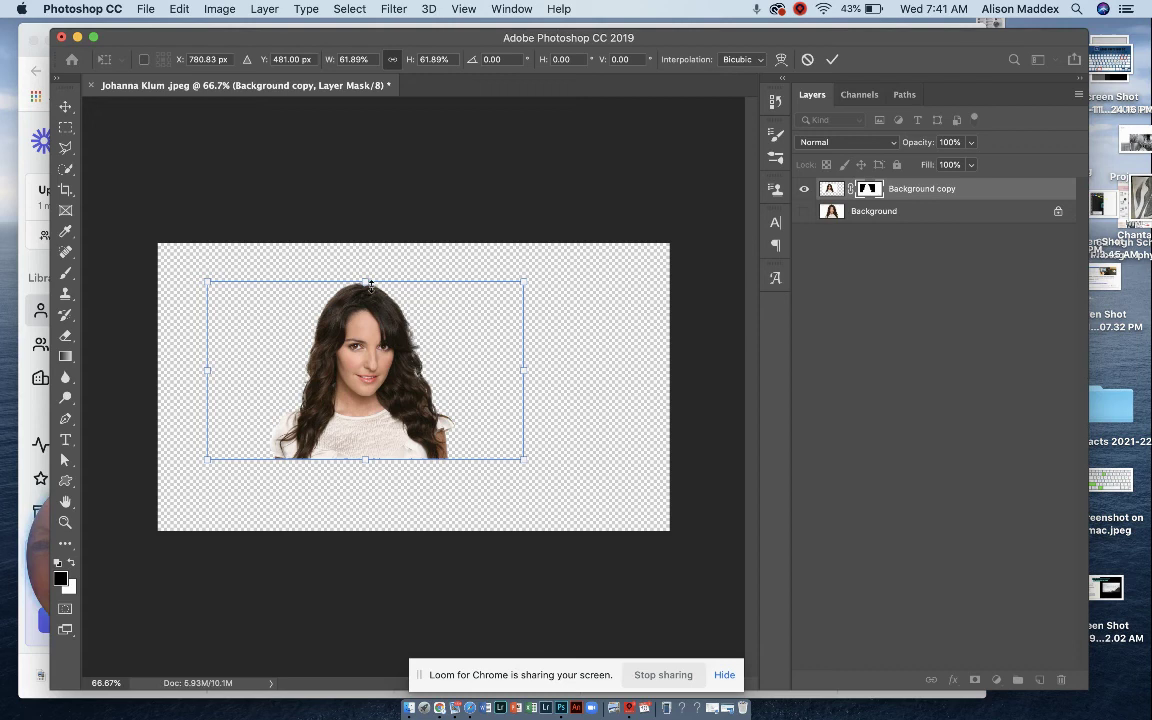
left_click(832, 61)
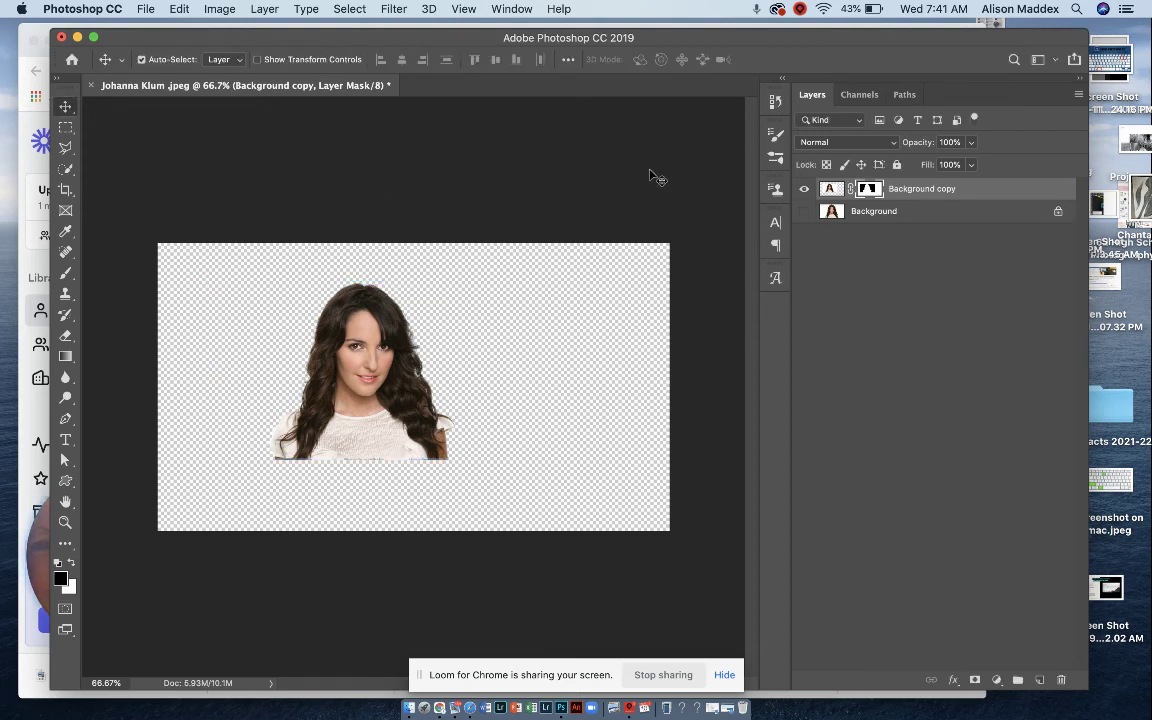
Step: Turn on Show Transform Controls around the portrait and commit the trial transform
left_click(282, 61)
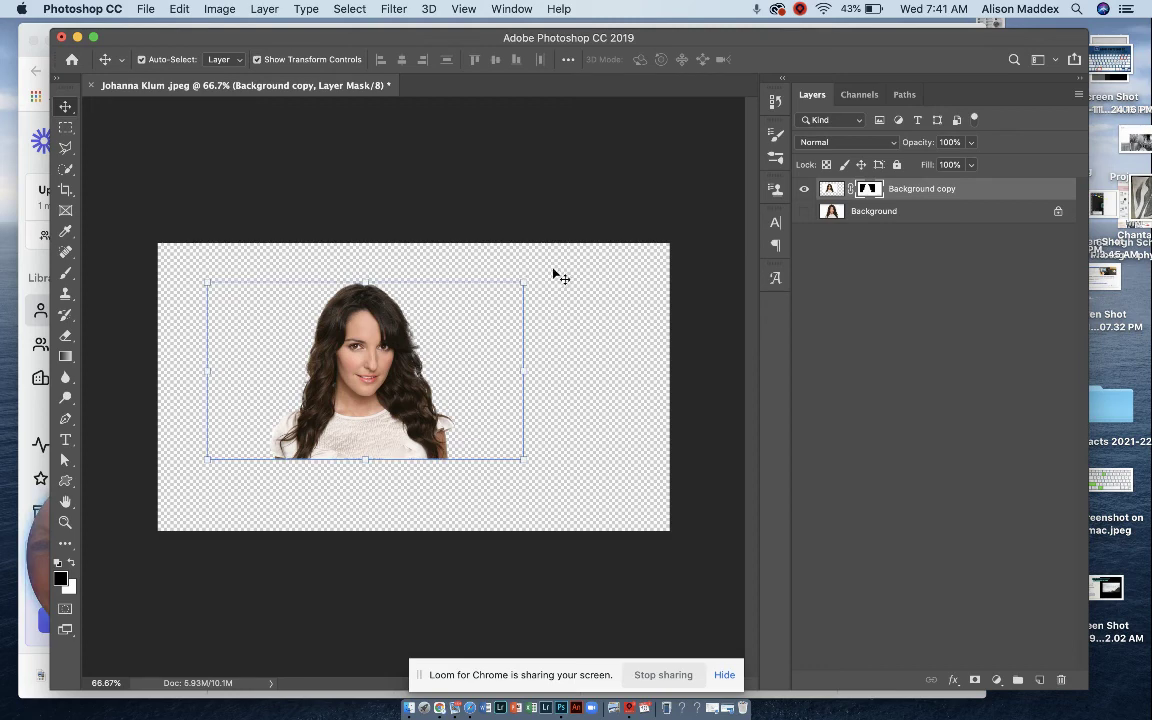
mouse_move(525, 267)
left_mouse_down()
mouse_move(555, 303)
mouse_move(563, 406)
mouse_move(421, 520)
mouse_move(185, 478)
mouse_move(208, 486)
mouse_move(571, 358)
mouse_move(532, 274)
mouse_move(501, 252)
mouse_move(517, 270)
left_mouse_up()
left_click(832, 61)
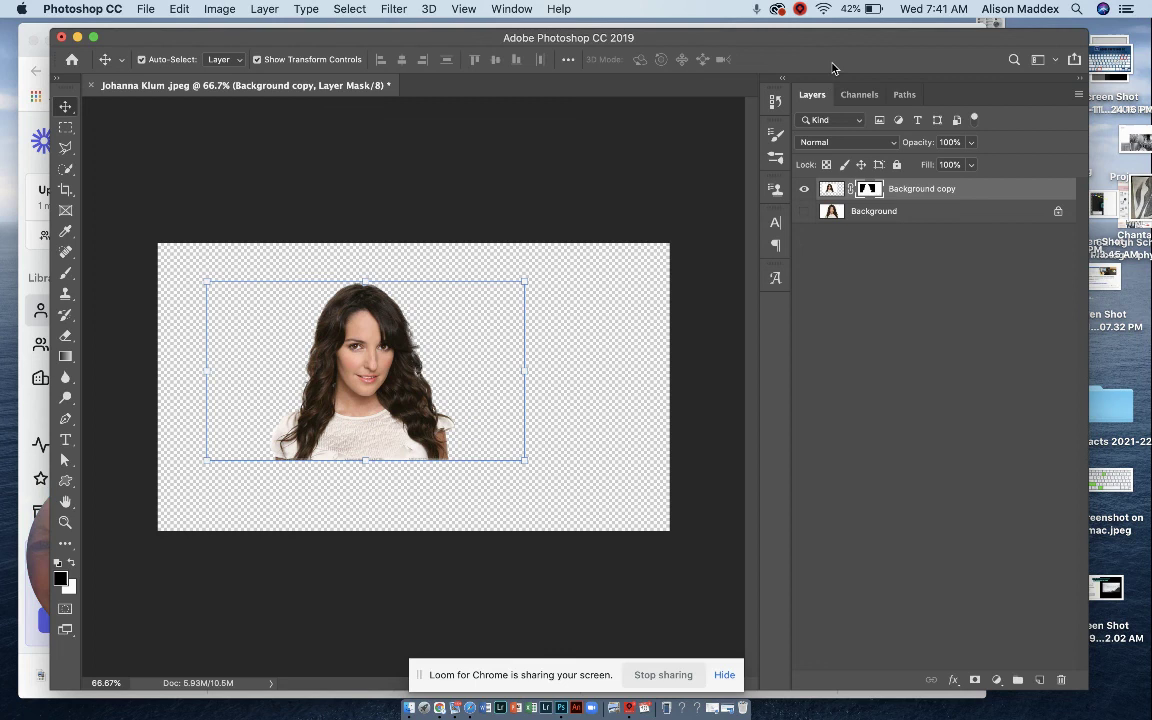